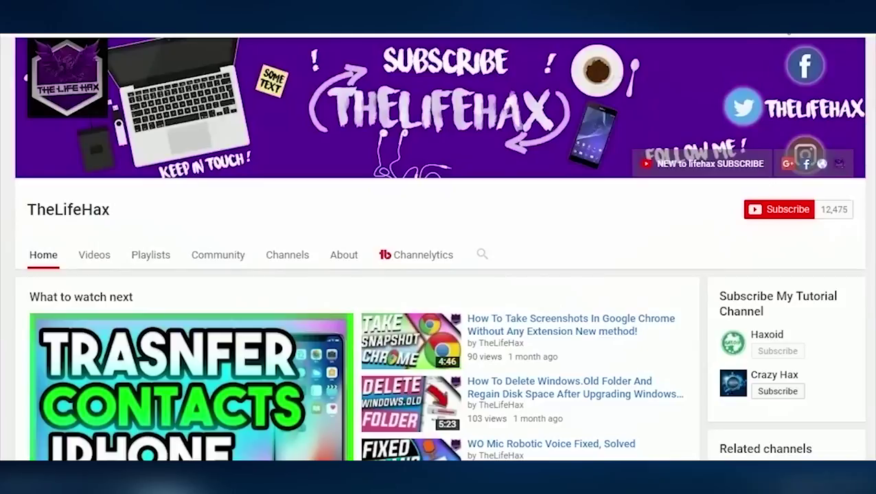
Subscribe to the TheLifeHax channel and turn on its notifications.
left_click(780, 214)
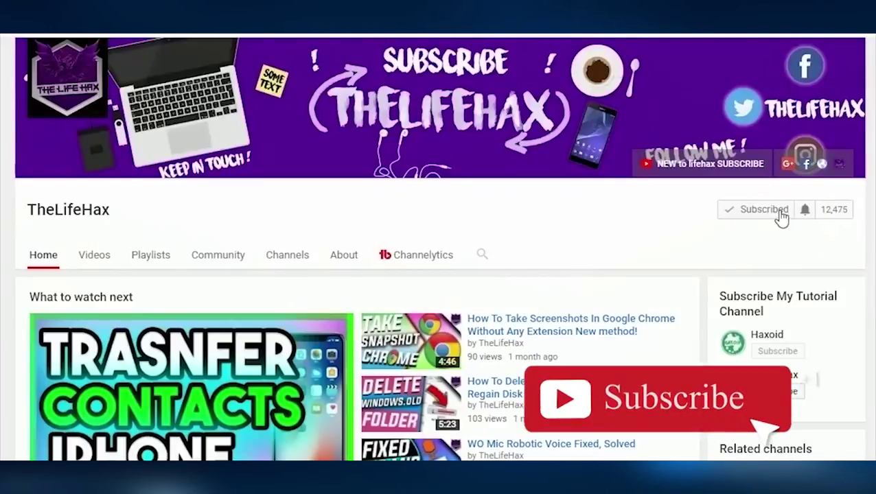
left_click(806, 212)
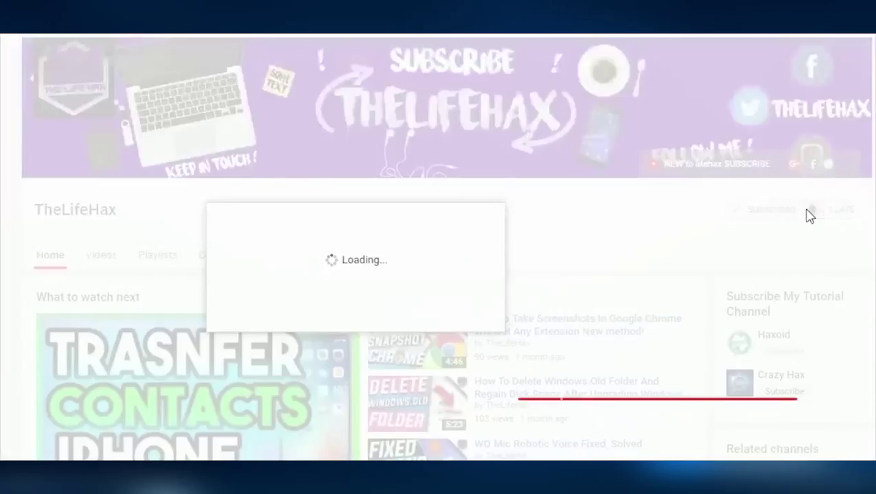
left_click(232, 184)
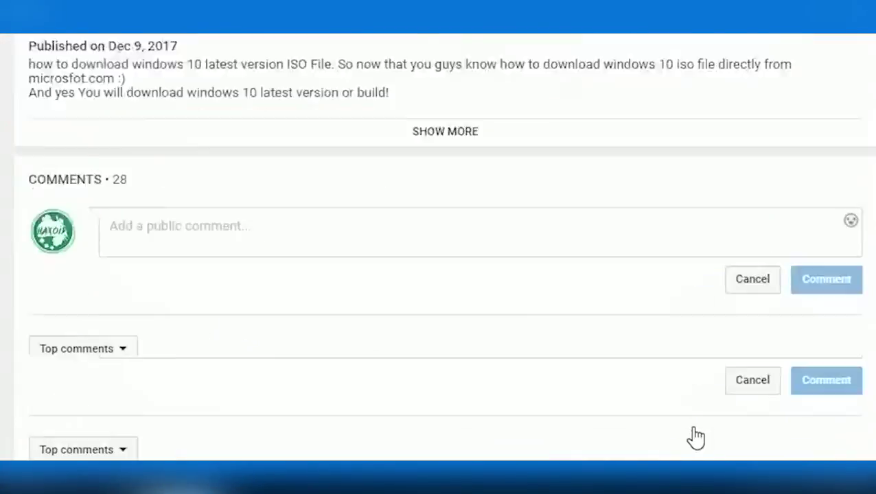
Post the public comment "yo hax i've susbcribed" under the Windows 10 ISO download video.
scroll(694, 437, "down", 2)
left_click(336, 135)
type("yo ")
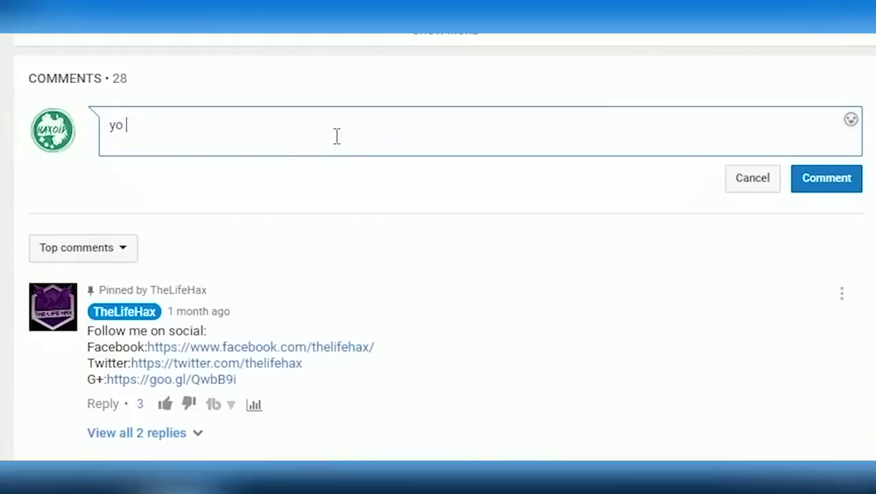
type("hax i've susbcribed")
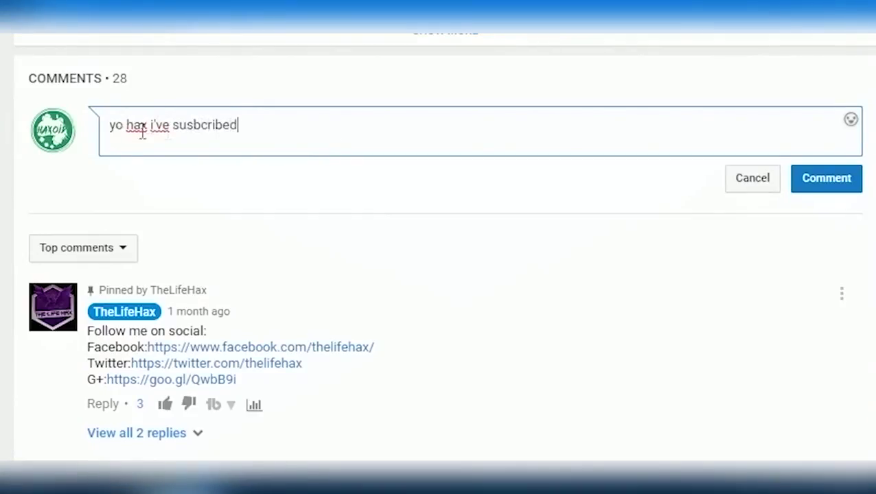
left_click(830, 179)
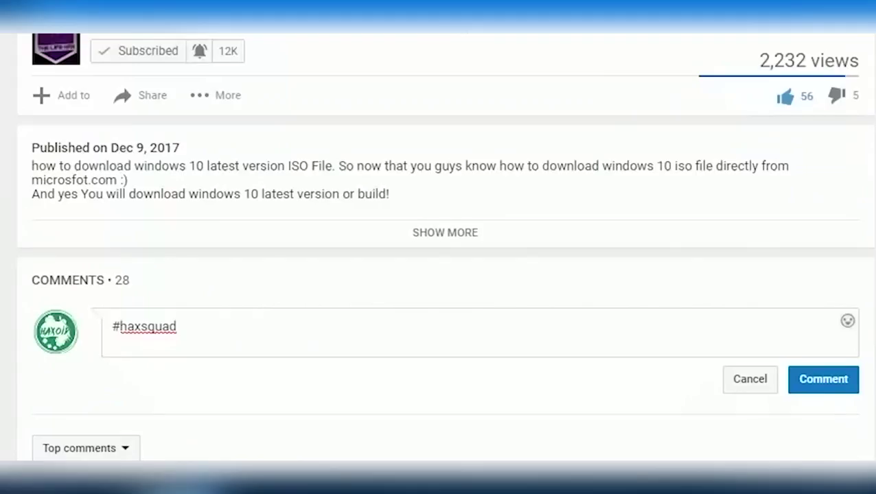
Post the public comment "#haxsquad" under the same video and highlight it in the comment list.
left_click_drag(173, 324, 73, 340)
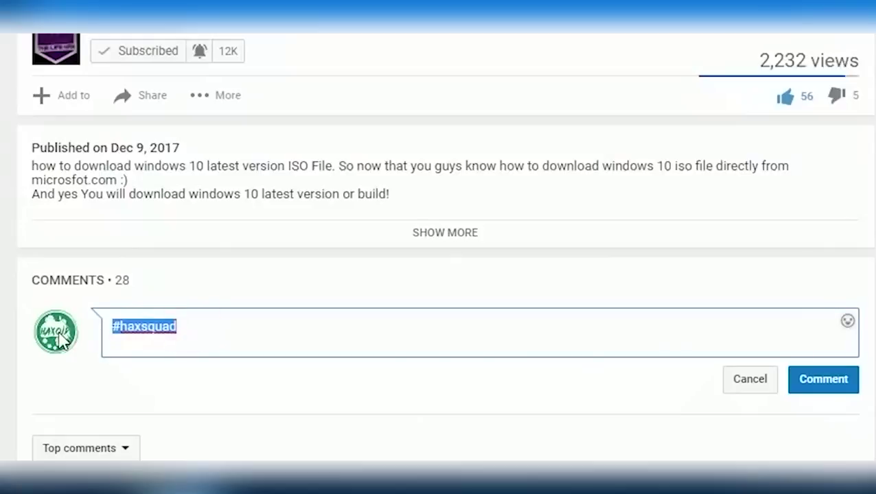
left_click(836, 383)
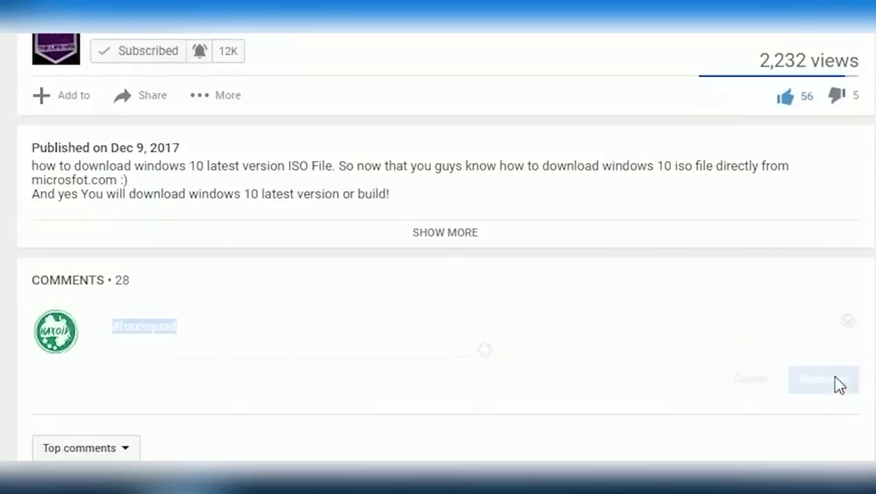
scroll(358, 373, "down", 4)
left_click_drag(158, 360, 81, 364)
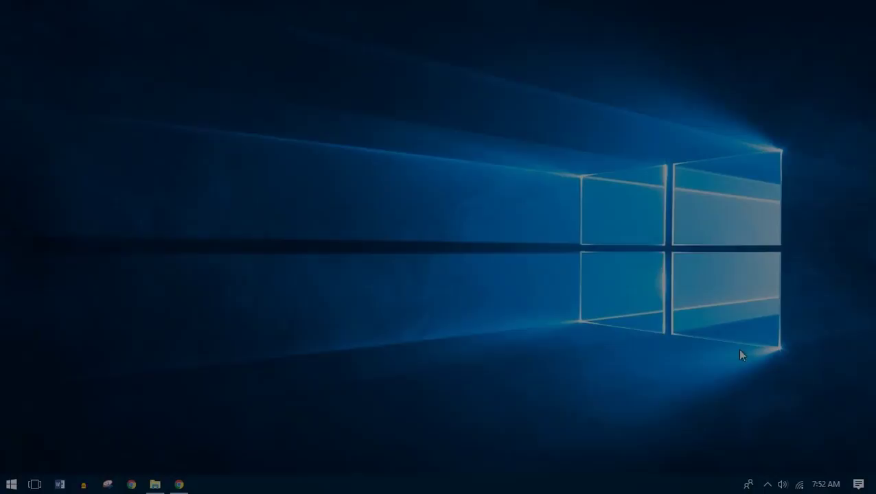
Open the properties of the connected ialsowanttousewifi network and look through its connection, profile and IP settings.
left_click(799, 485)
right_click(778, 137)
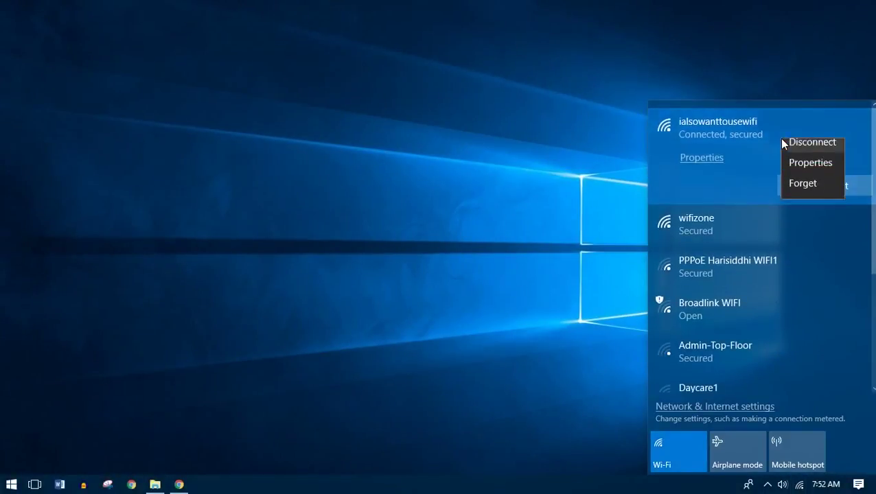
left_click(714, 158)
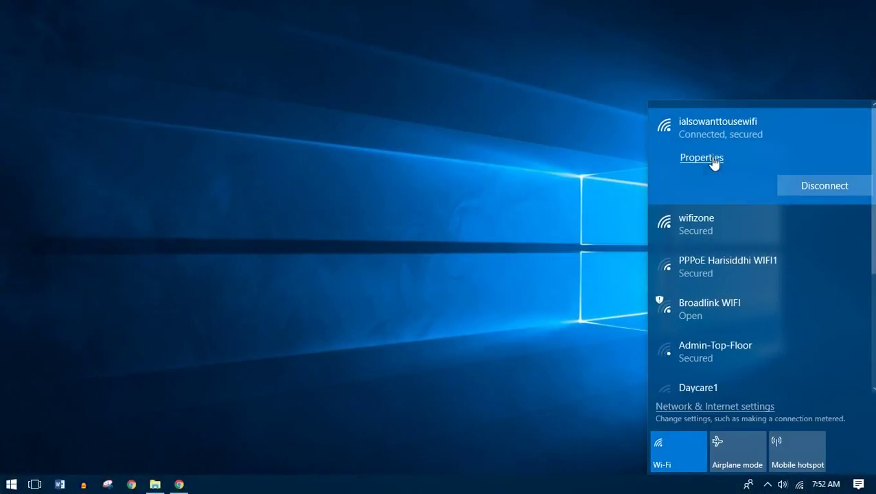
left_click(713, 158)
scroll(234, 265, "down", 5)
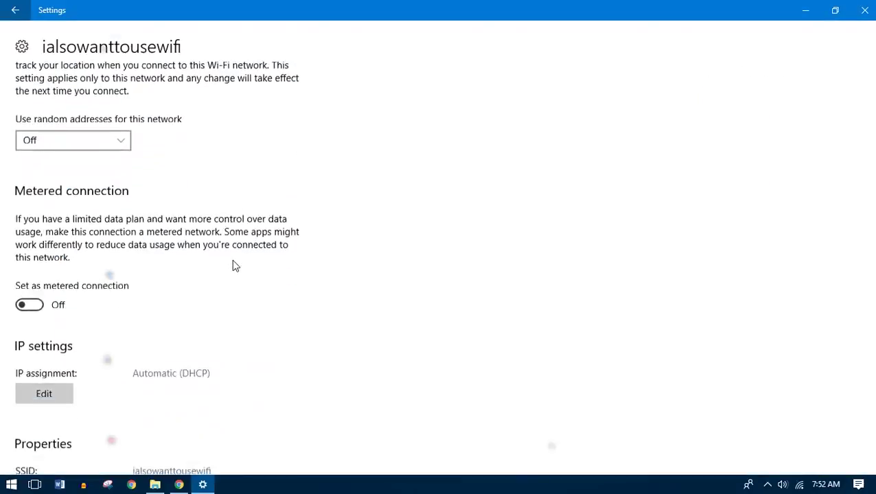
scroll(232, 265, "down", 4)
scroll(232, 266, "up", 8)
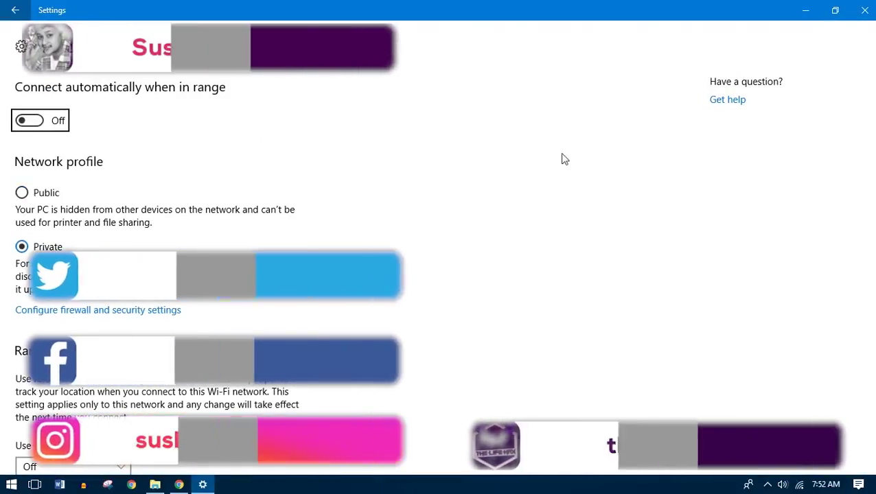
Open the Network and Sharing Center in Control Panel.
left_click(799, 484)
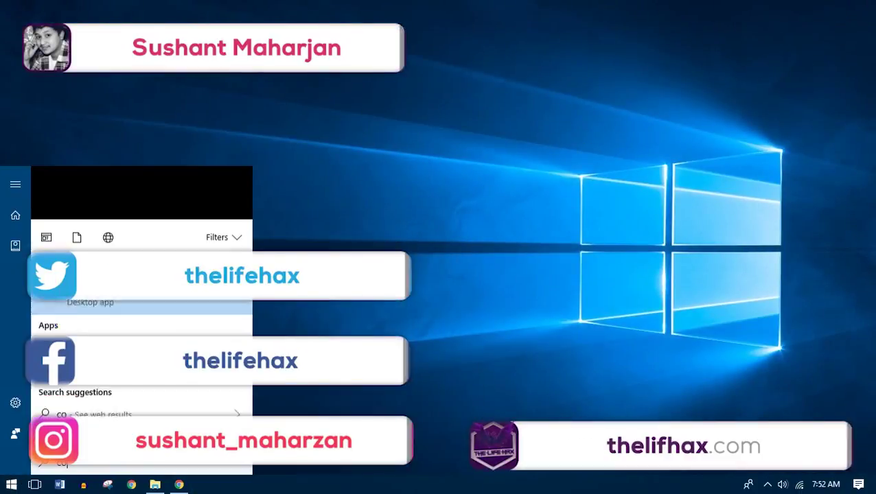
type("ol")
key("Return")
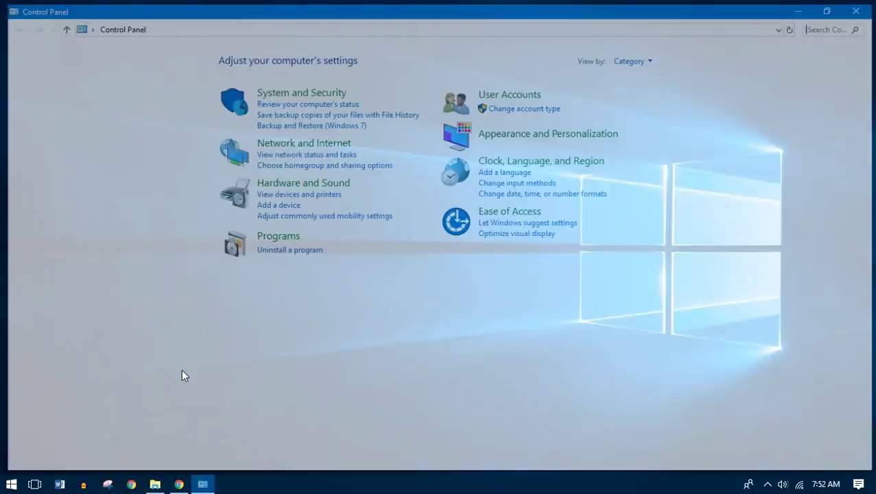
left_click(319, 143)
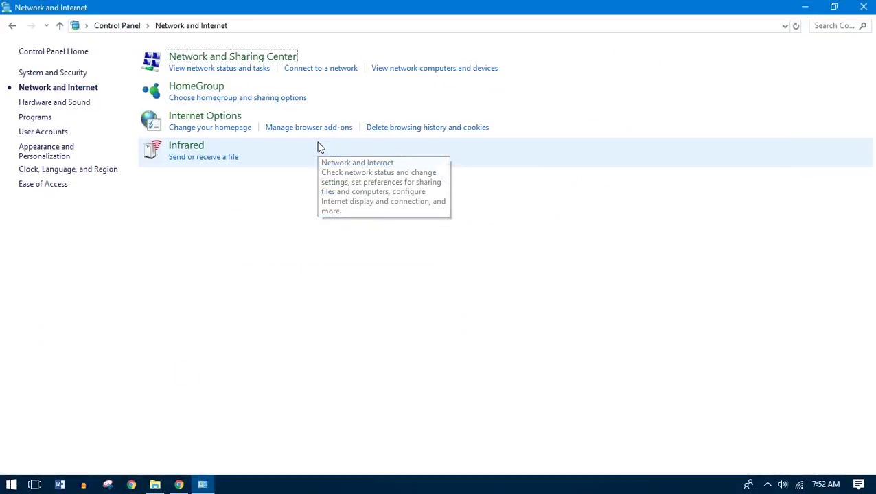
left_click(241, 60)
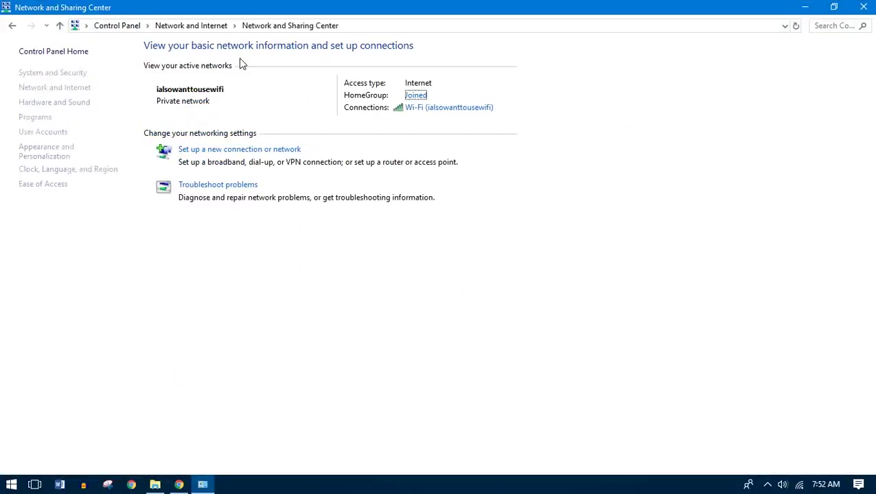
Show the characters of the network security key in the wireless properties of the active Wi-Fi connection.
left_click(434, 110)
left_click_drag(456, 119, 259, 148)
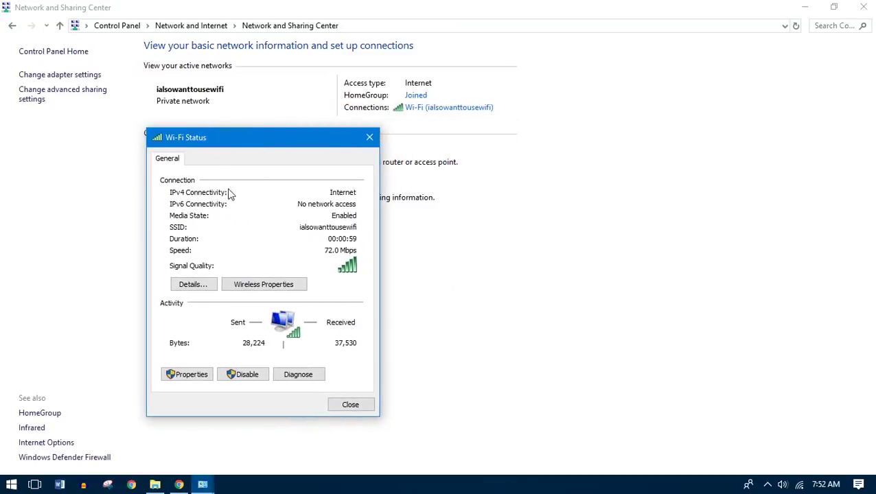
left_click(286, 284)
left_click_drag(299, 150, 522, 139)
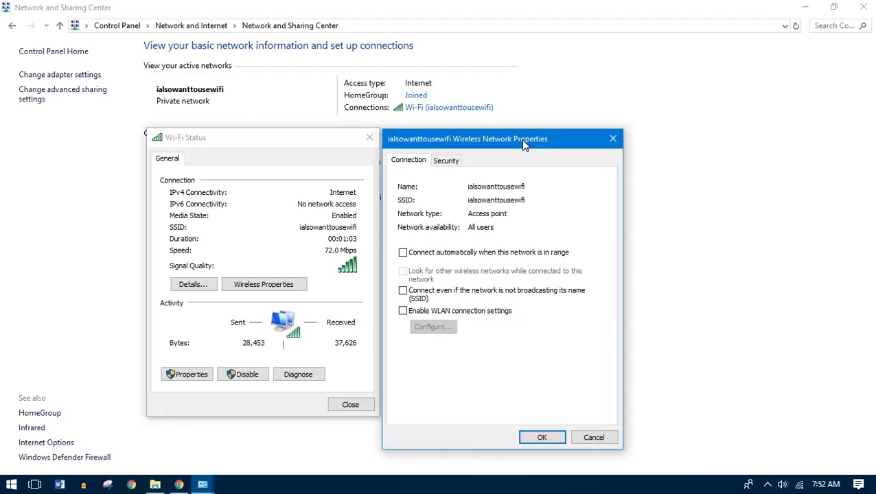
left_click(453, 165)
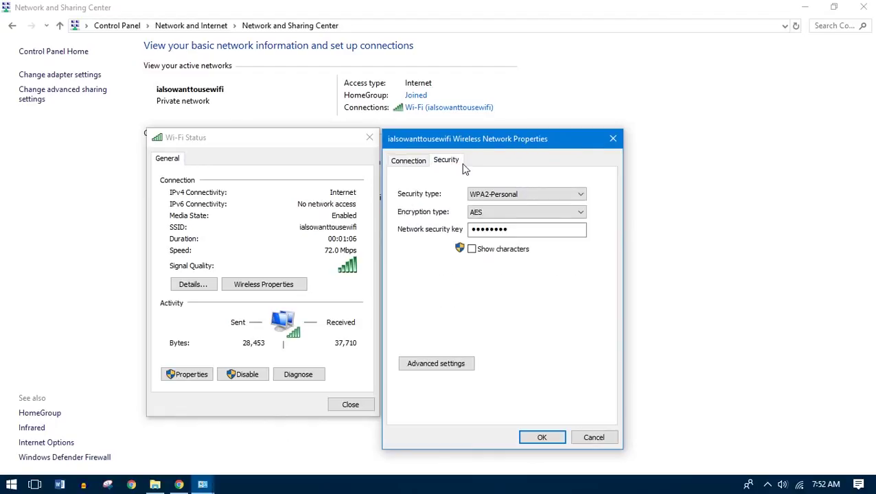
left_click(472, 249)
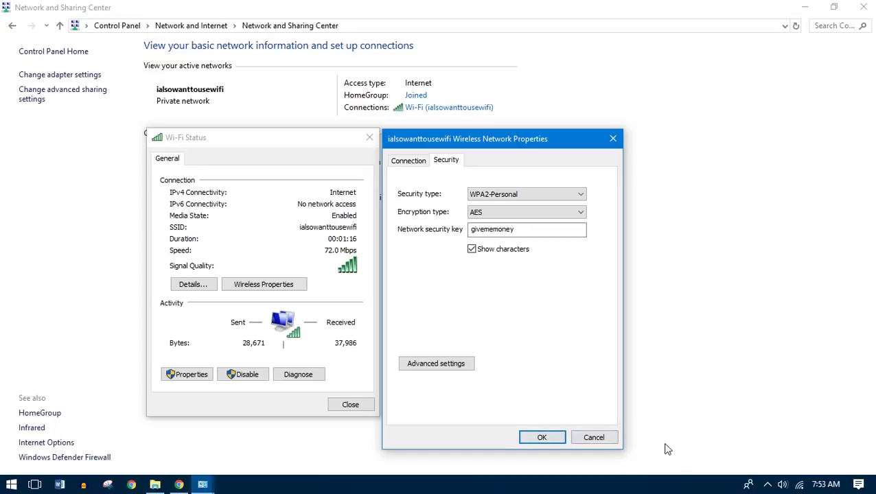
Disconnect the computer from the ialsowanttousewifi network and dismiss the list of available networks.
left_click(798, 484)
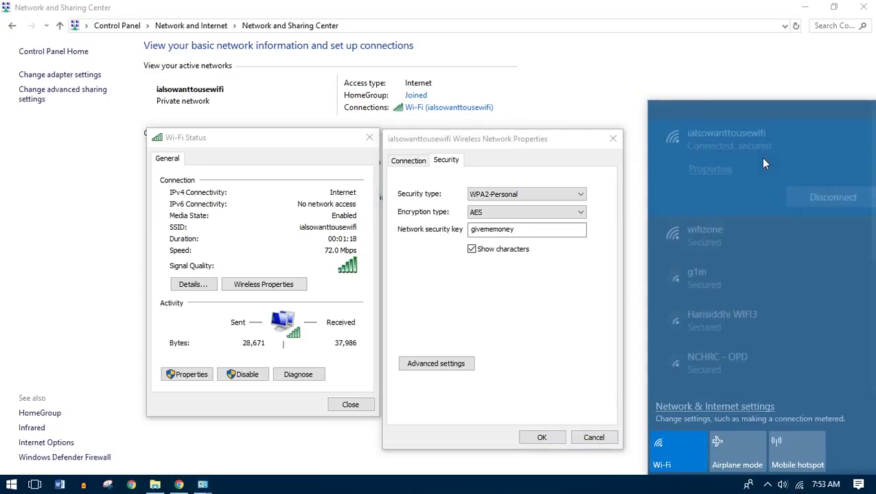
left_click(827, 189)
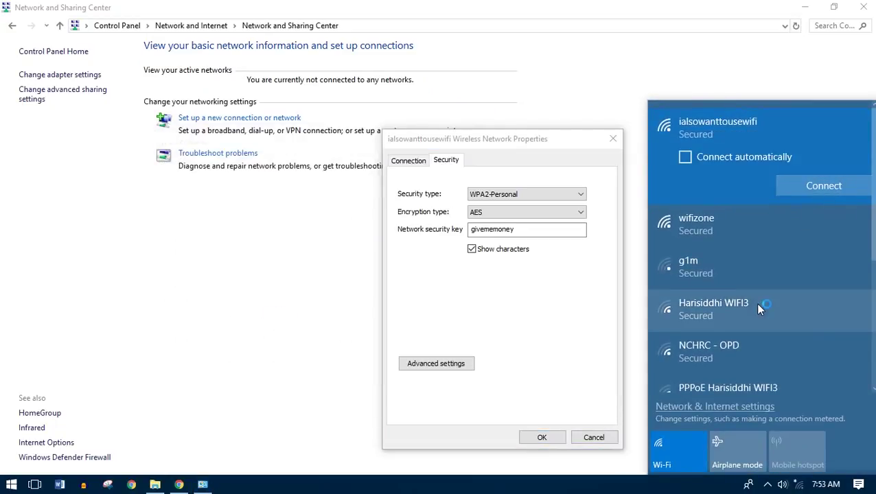
left_click(410, 83)
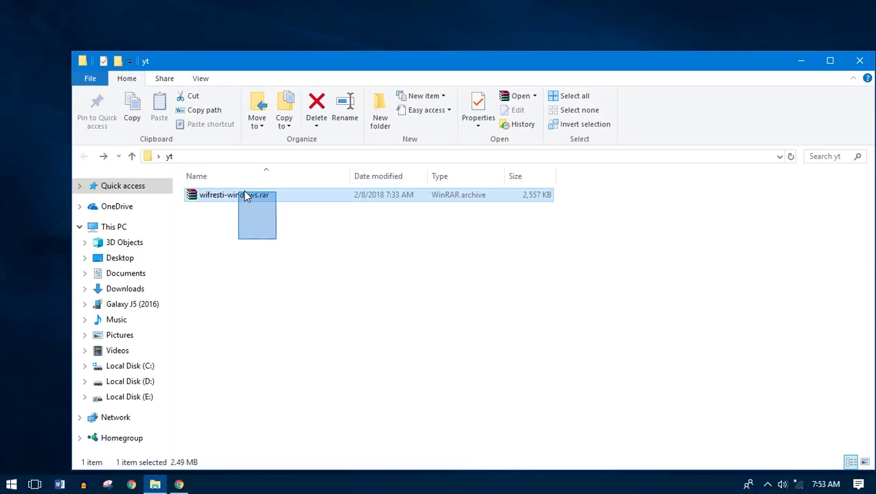
Try to download the WinRAR x64 (64 bit) 5.50 installer from the RARLAB download page.
left_click_drag(244, 192, 242, 192)
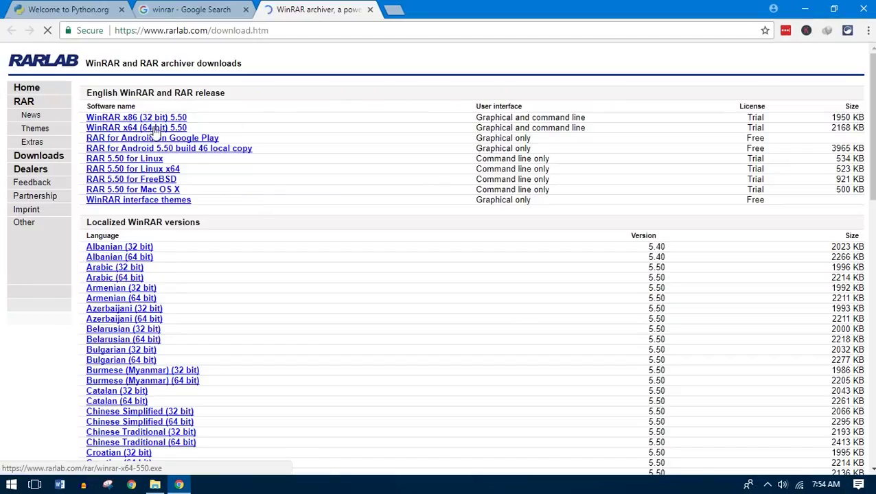
left_click(149, 128)
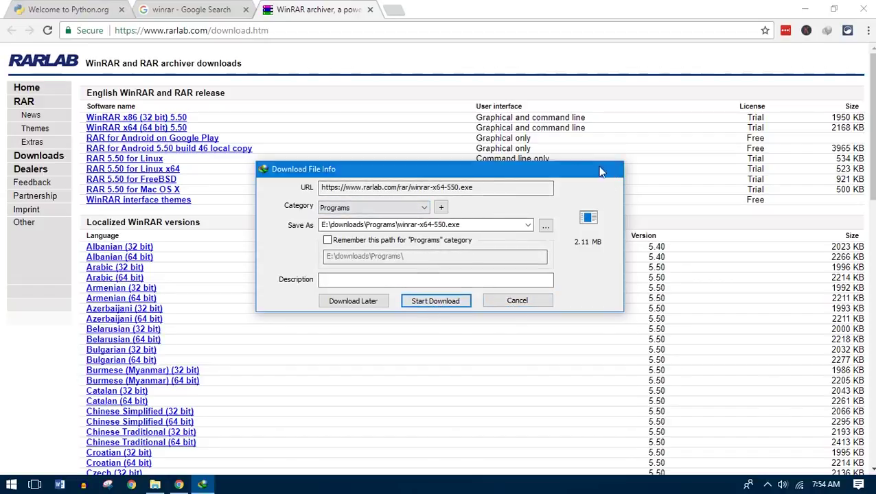
left_click(608, 168)
left_click(473, 298)
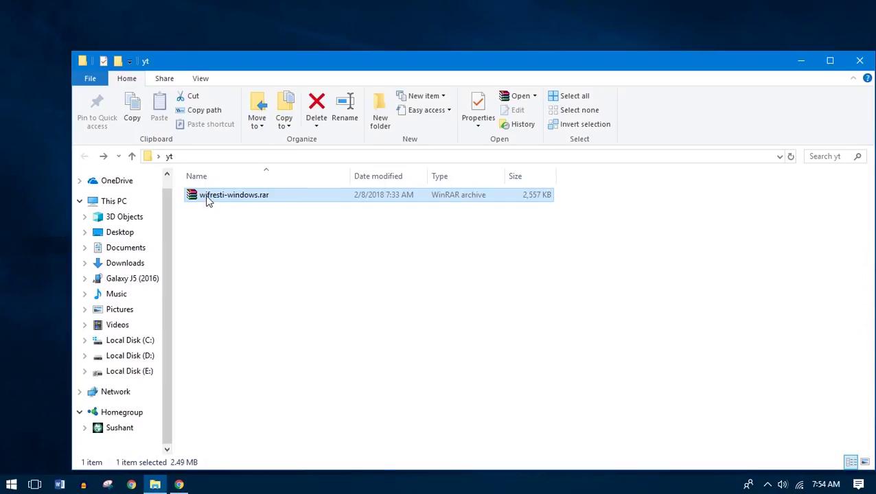
Extract wifresti-windows.rar into the yt folder and open the extracted wifresti-windows folder.
right_click(208, 200)
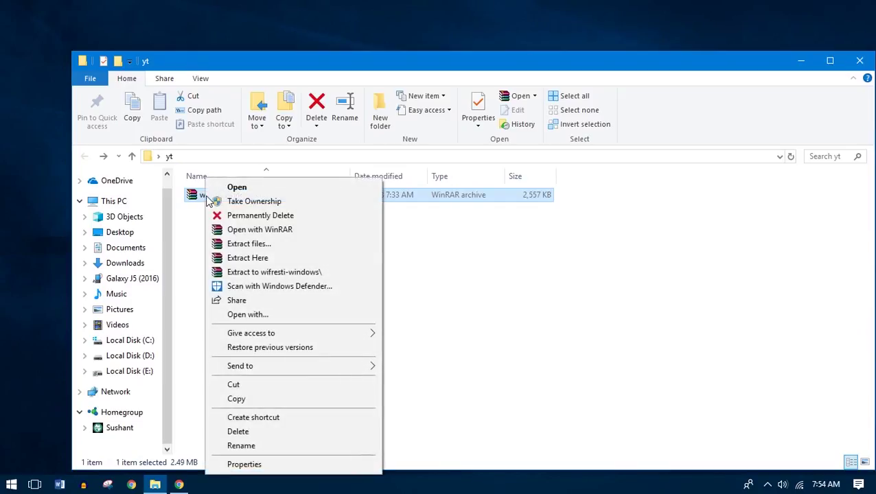
left_click(289, 260)
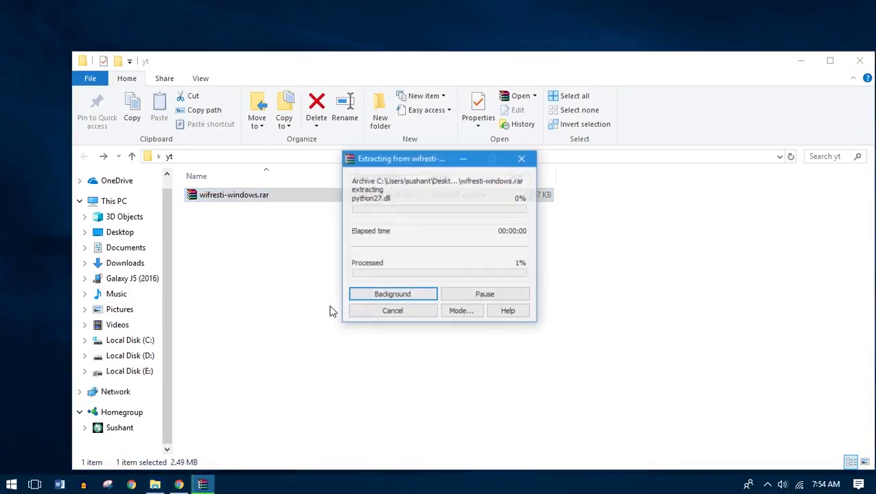
mouse_move(242, 212)
left_mouse_down()
mouse_move(293, 225)
mouse_move(286, 262)
mouse_move(229, 213)
left_mouse_up()
double_click(228, 209)
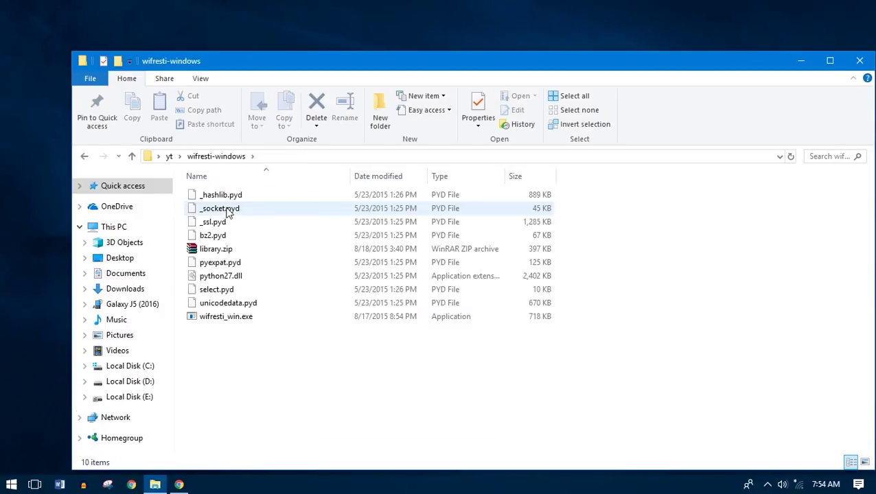
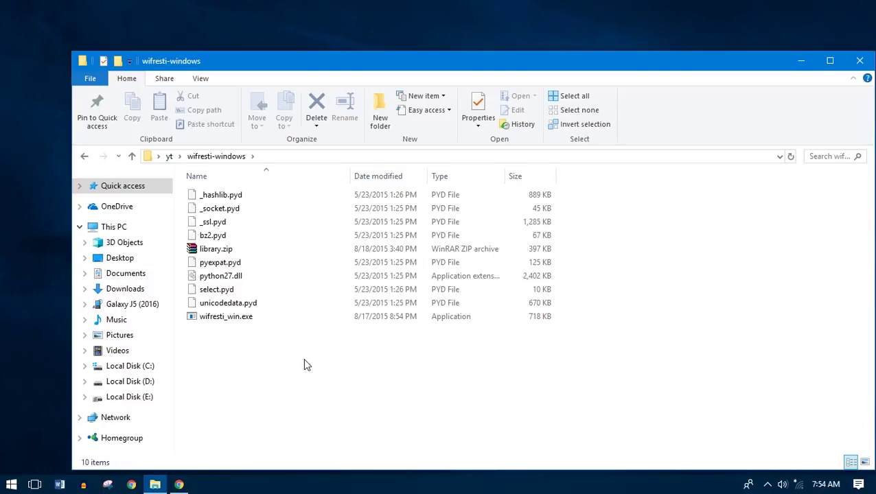
Switch to Chrome and examine the python.org home page, its address and its introductory line about Python.
left_click(179, 485)
left_click(87, 5)
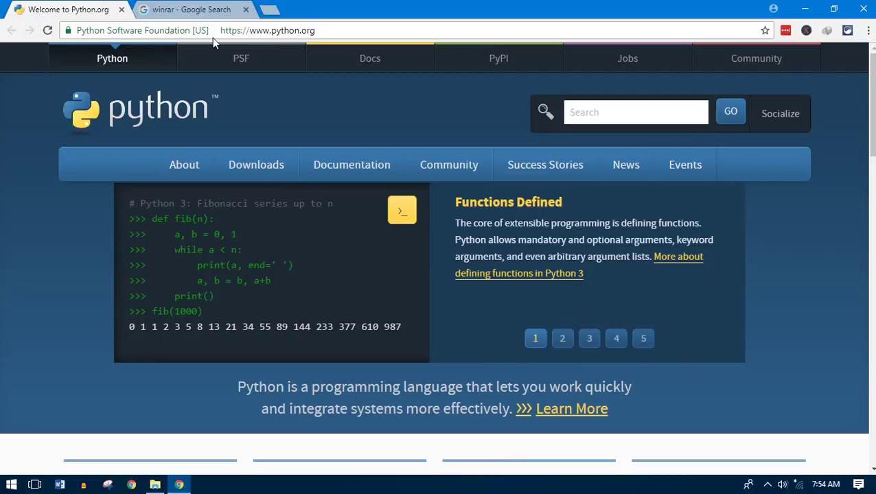
left_click(339, 30)
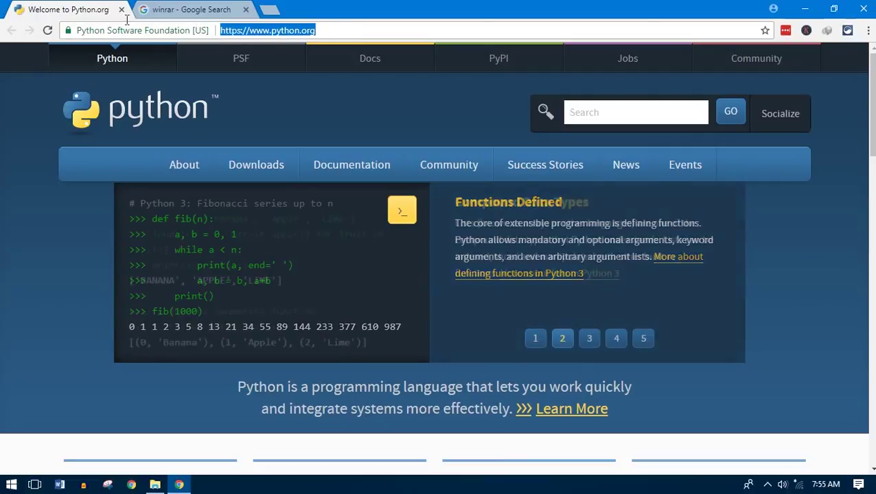
left_click_drag(242, 386, 623, 391)
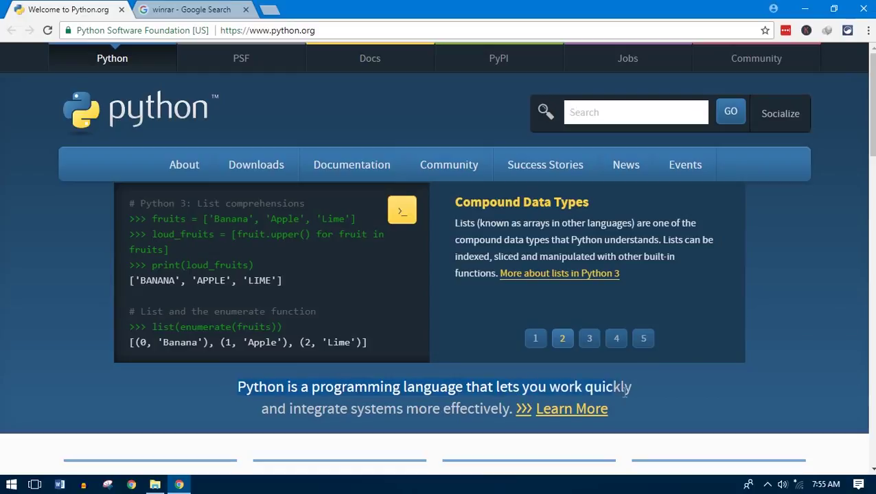
left_click_drag(477, 397, 593, 386)
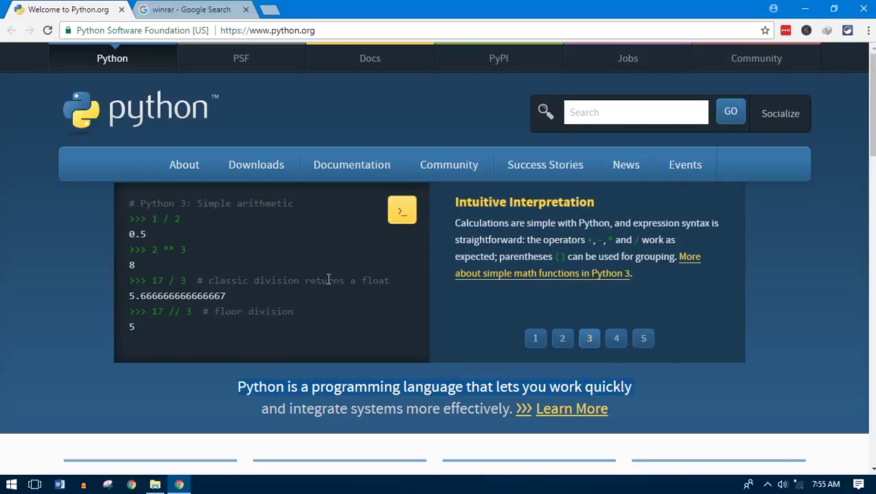
Try to download the Python 2.7.14 installer for Windows from the python.org home page.
mouse_move(256, 164)
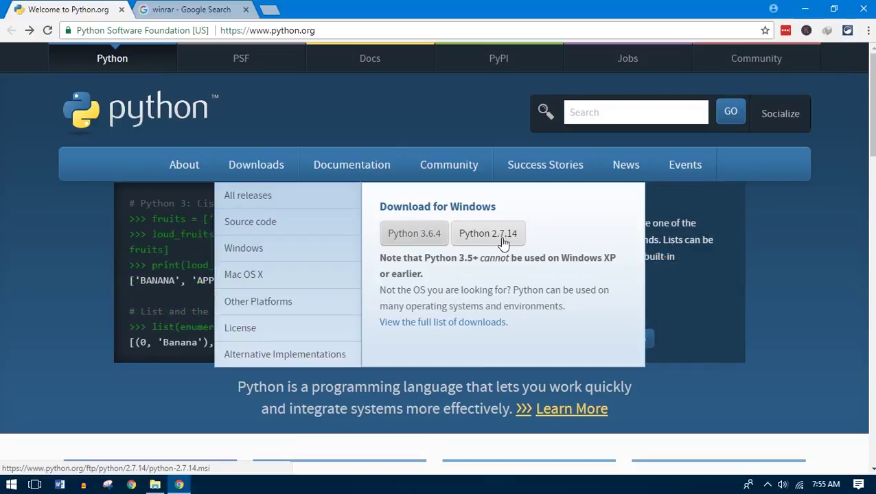
left_click(503, 240)
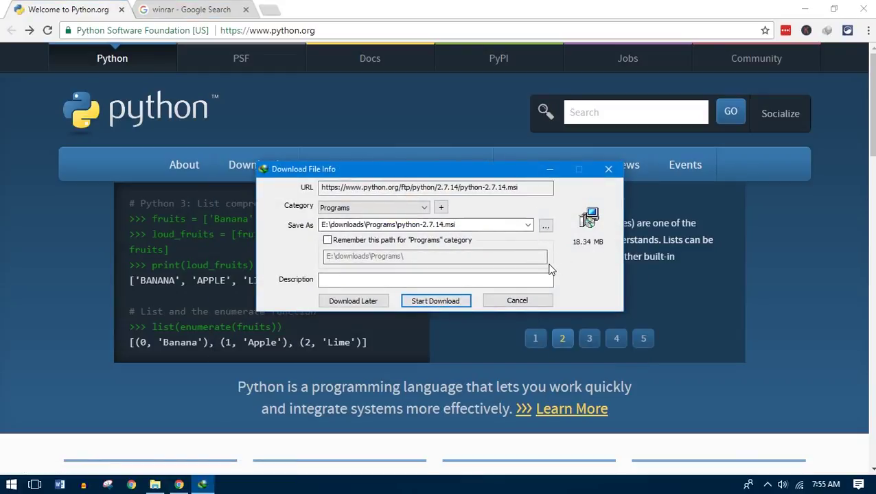
left_click(518, 301)
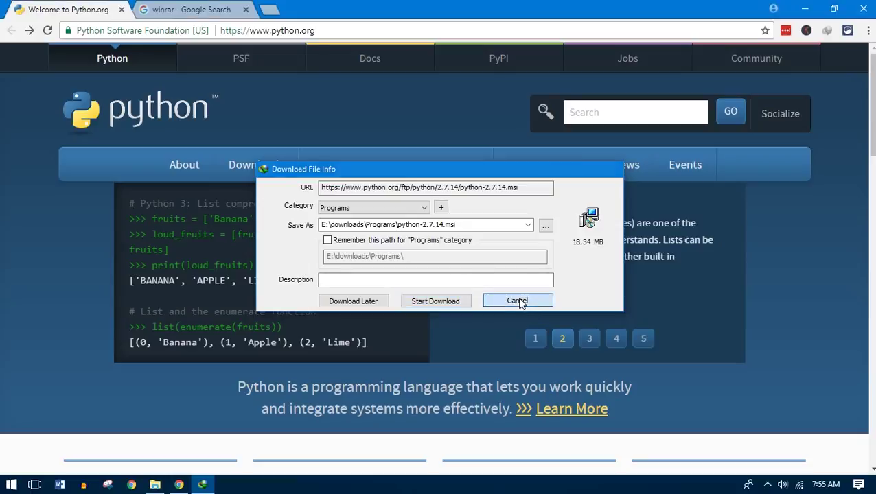
left_click(467, 303)
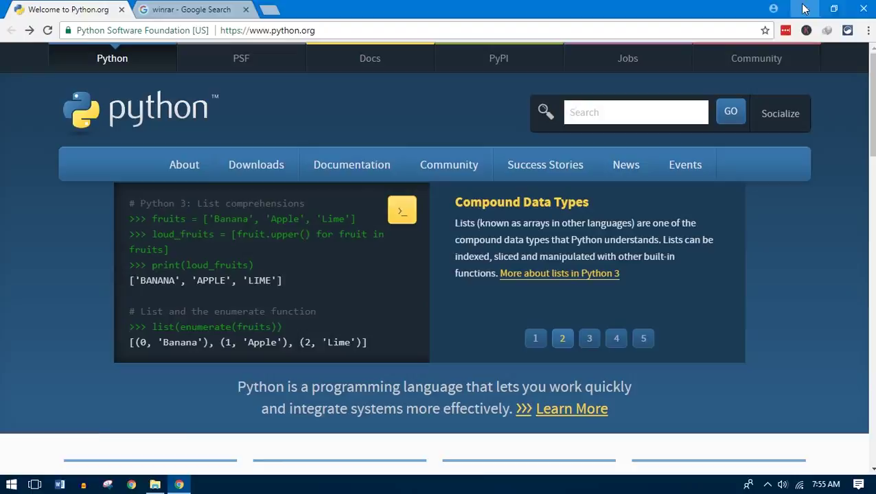
Minimize Chrome to return to the wifresti-windows folder, and disconnect from wifizone by turning the computer's Wi-Fi off.
left_click(804, 9)
left_click(799, 484)
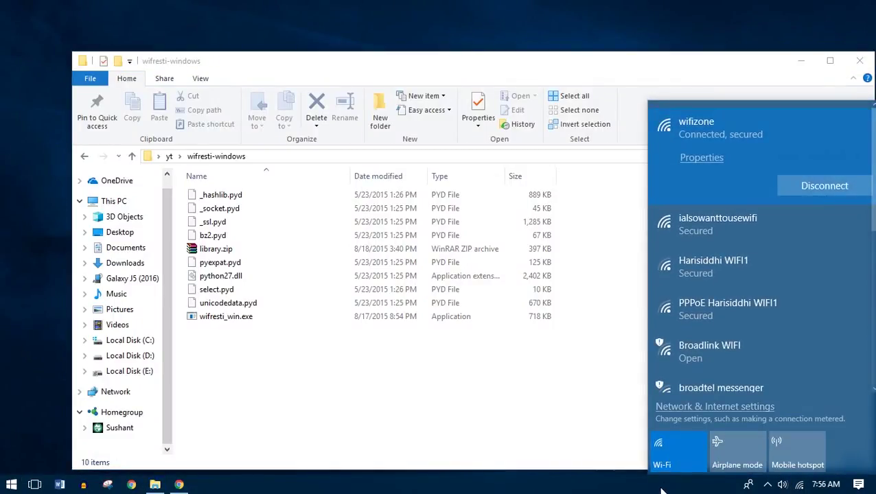
left_click(838, 187)
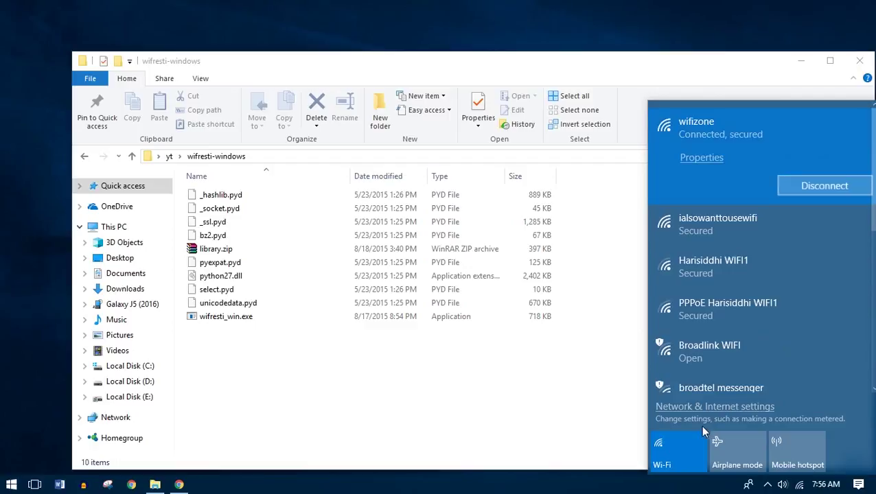
left_click(671, 450)
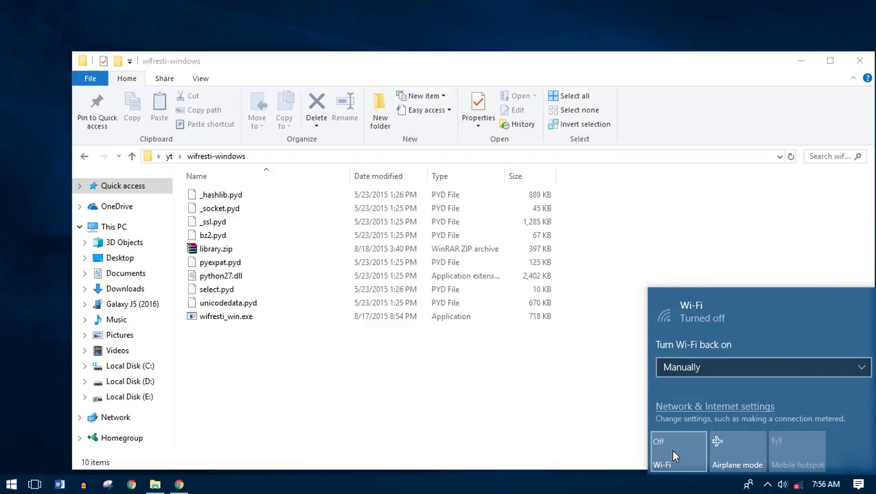
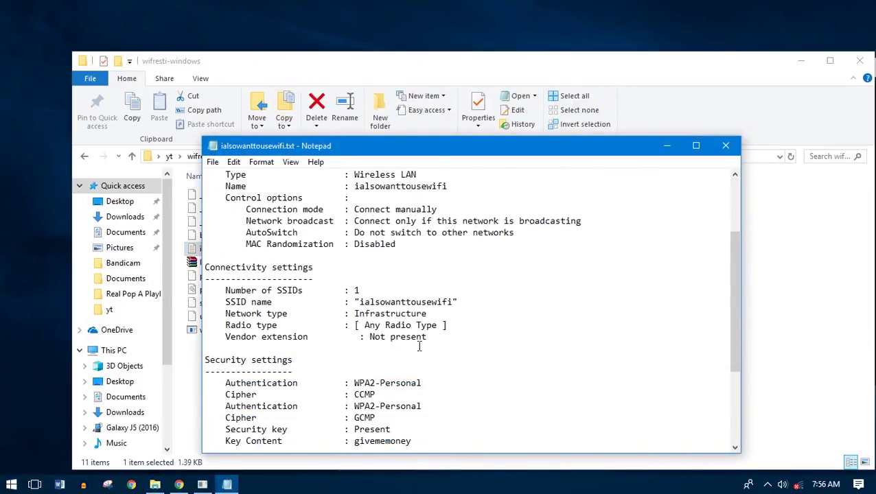
Examine the Key Content line under Security settings in ialsowanttousewifi.txt, highlight the whole line, and close the file.
scroll(418, 346, "down", 4)
double_click(371, 302)
left_click(271, 302)
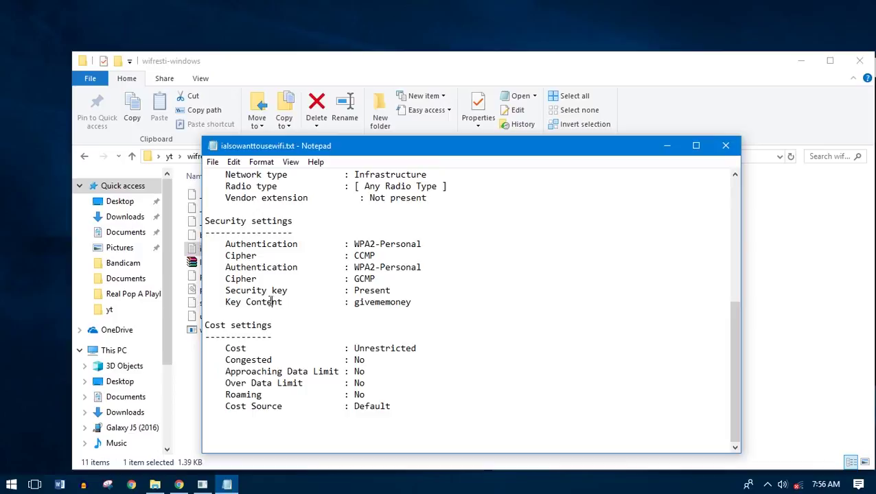
left_click_drag(271, 302, 220, 302)
left_click(405, 305)
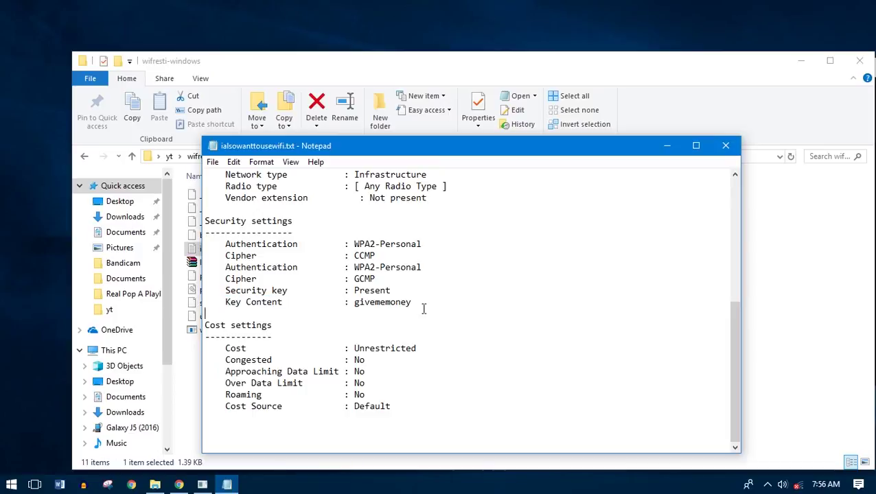
left_click_drag(422, 306, 204, 306)
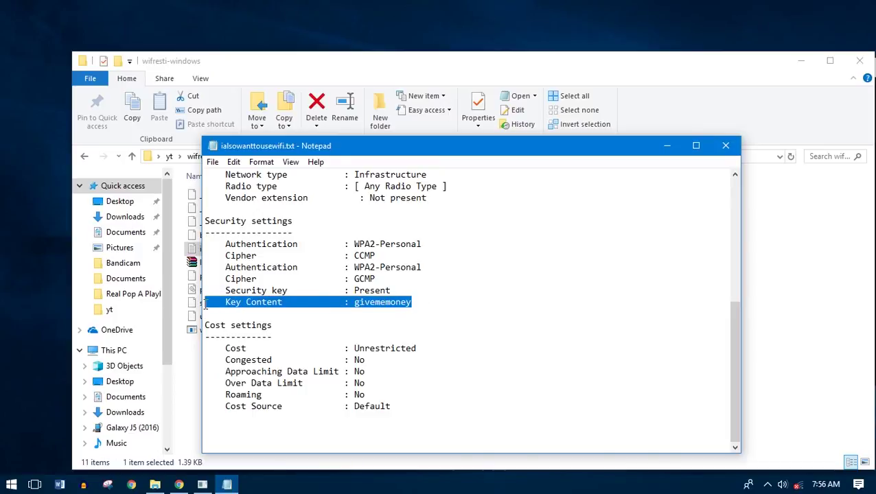
left_click(725, 145)
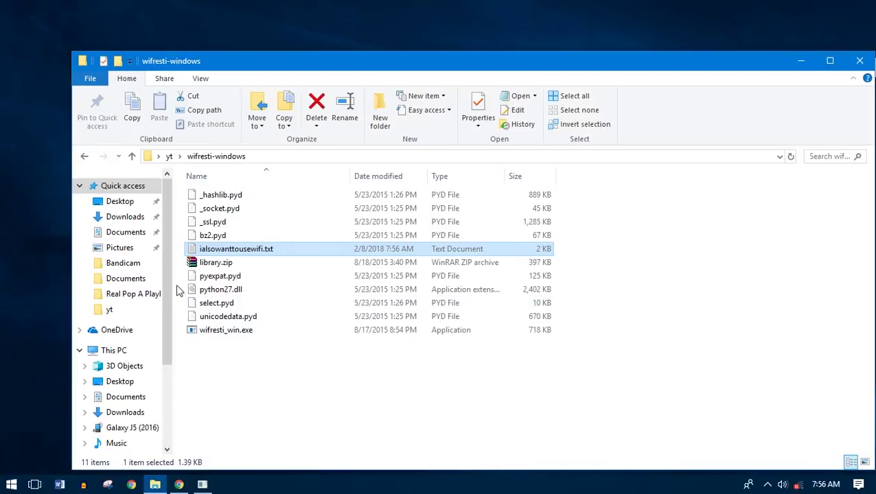
Select wifresti_win.exe in the wifresti-windows folder.
left_click(225, 330)
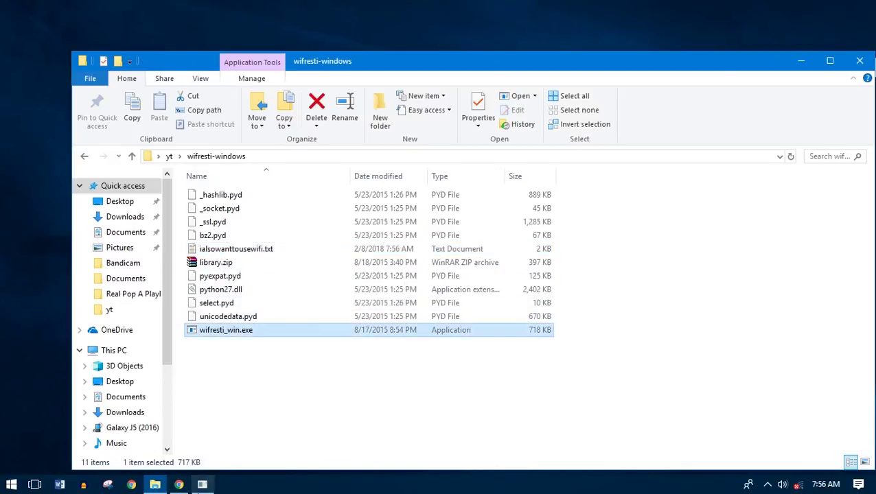